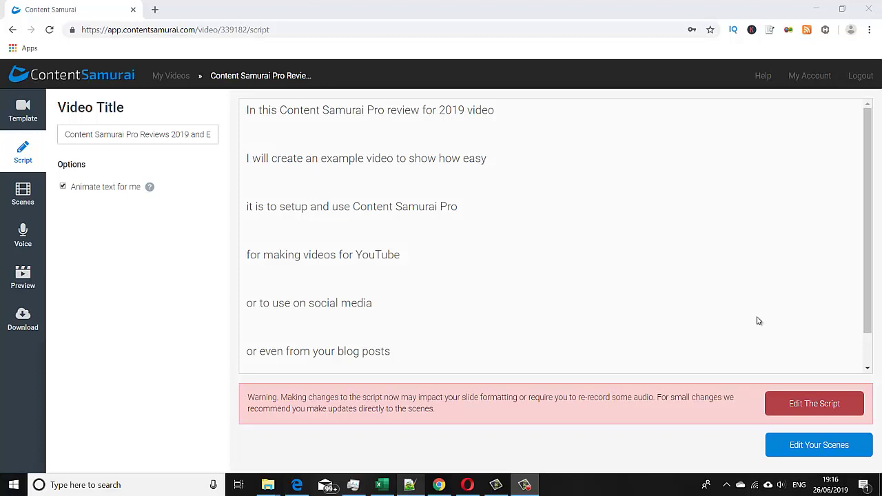
Step: Bring up the scene editor on Scene 1 of 5, briefly checking the Script text in between
left_click(29, 199)
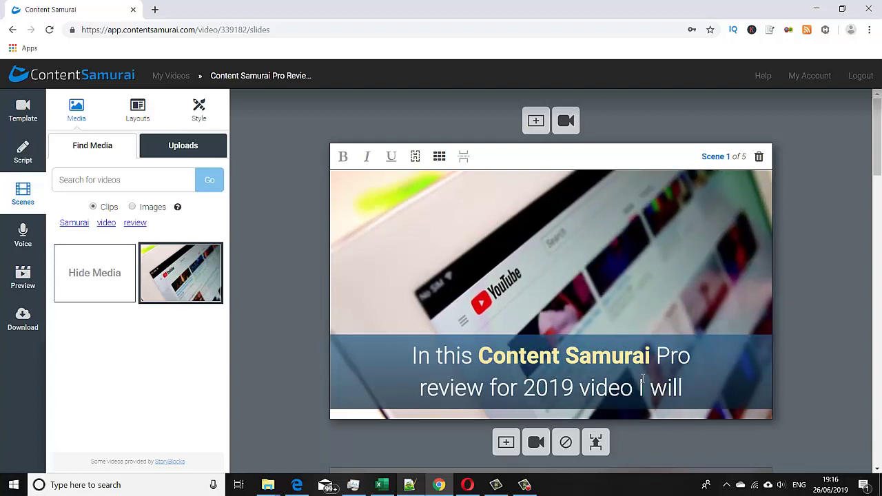
left_click(23, 153)
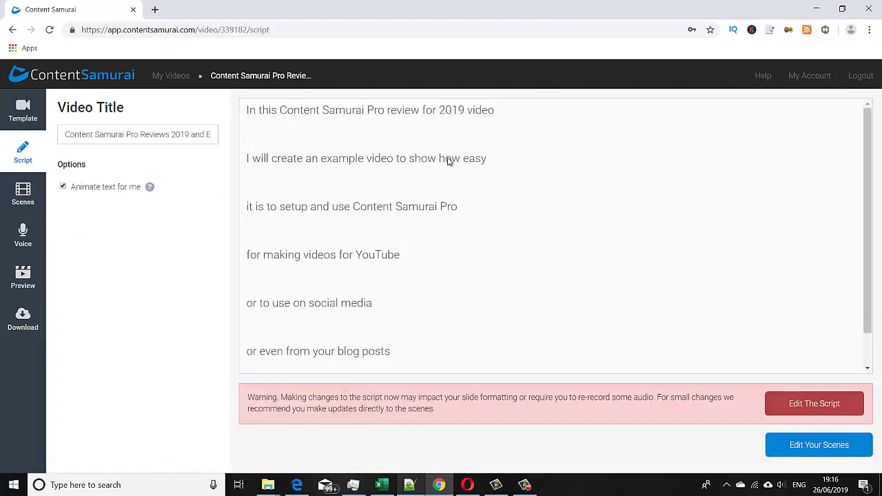
left_click(24, 195)
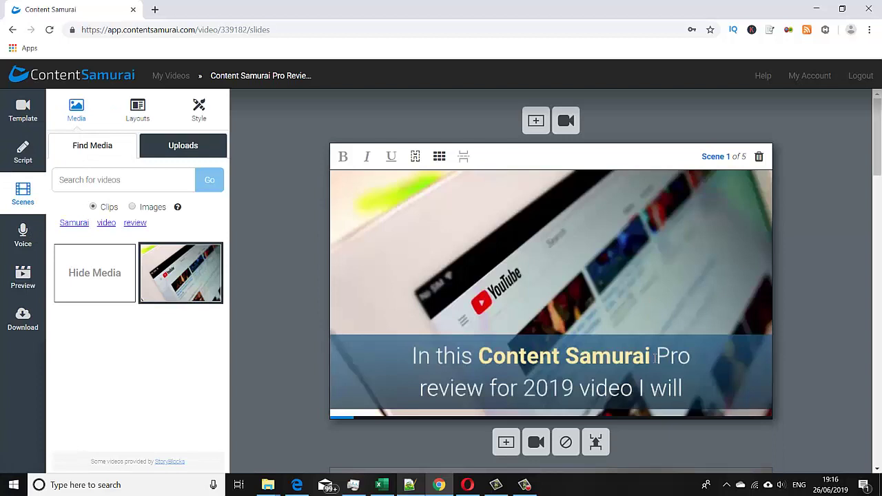
double_click(620, 388)
left_click(639, 397)
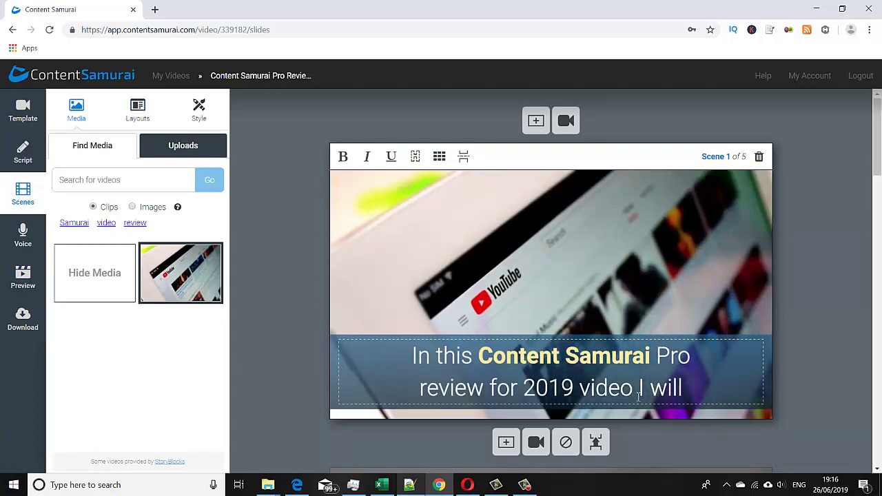
type("s")
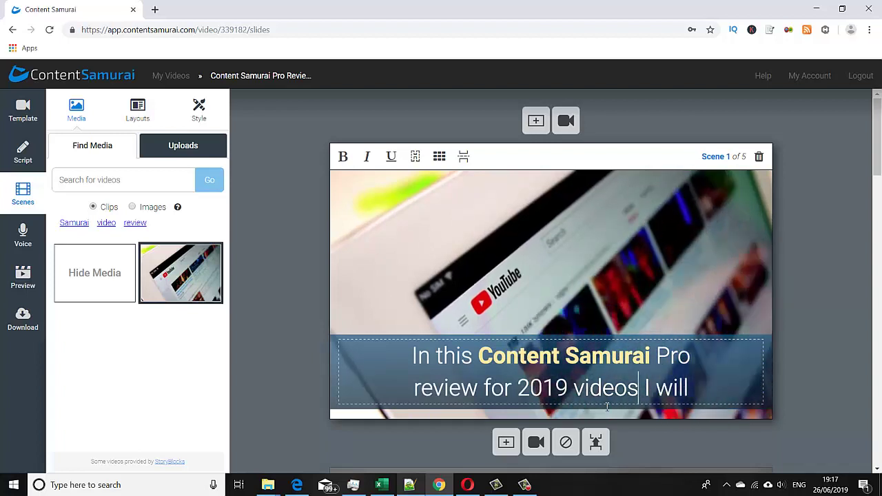
key("BackSpace")
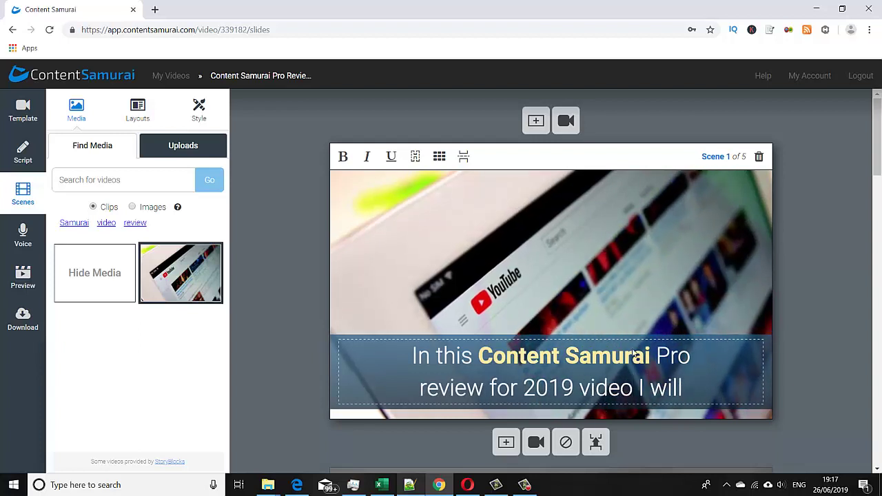
scroll(545, 254, "down", 1)
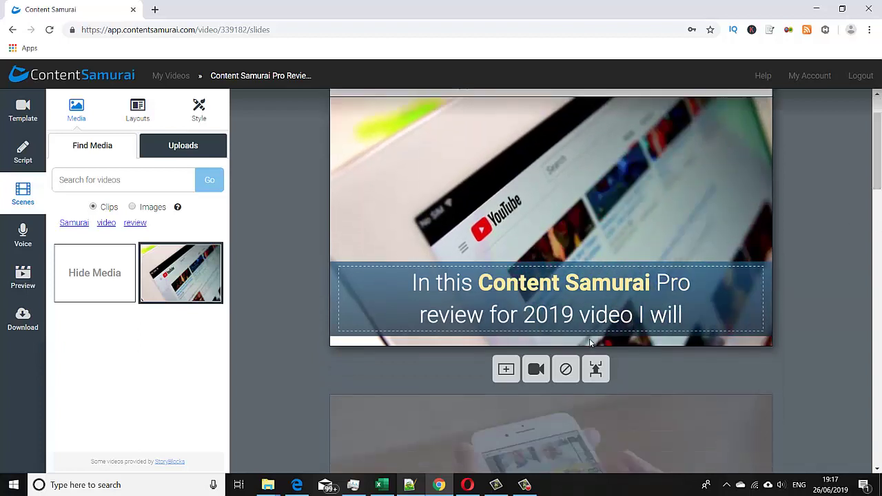
left_click(510, 370)
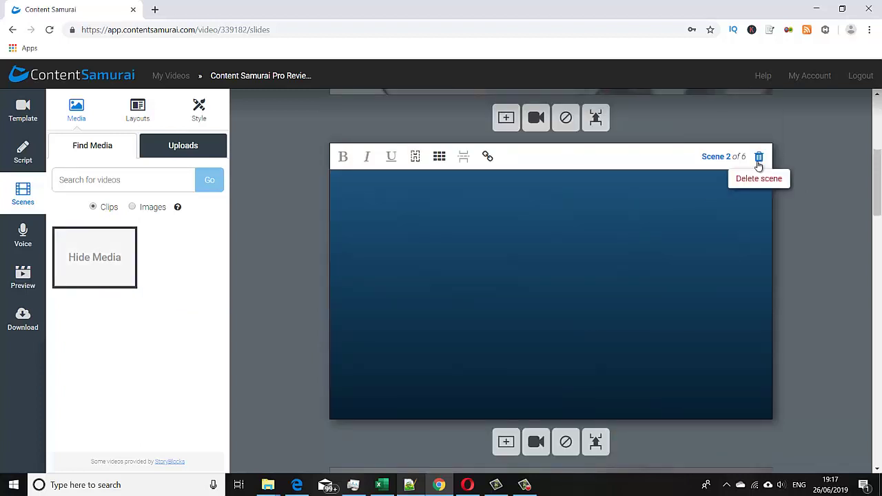
left_click(759, 158)
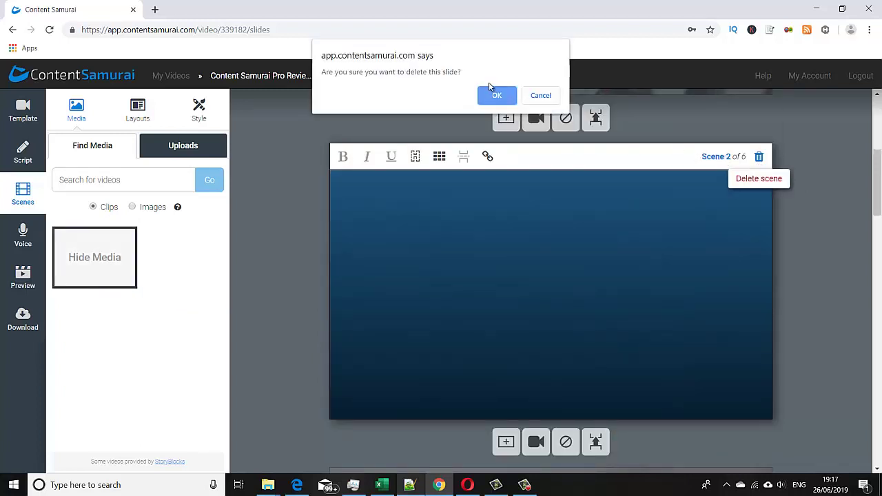
left_click(498, 96)
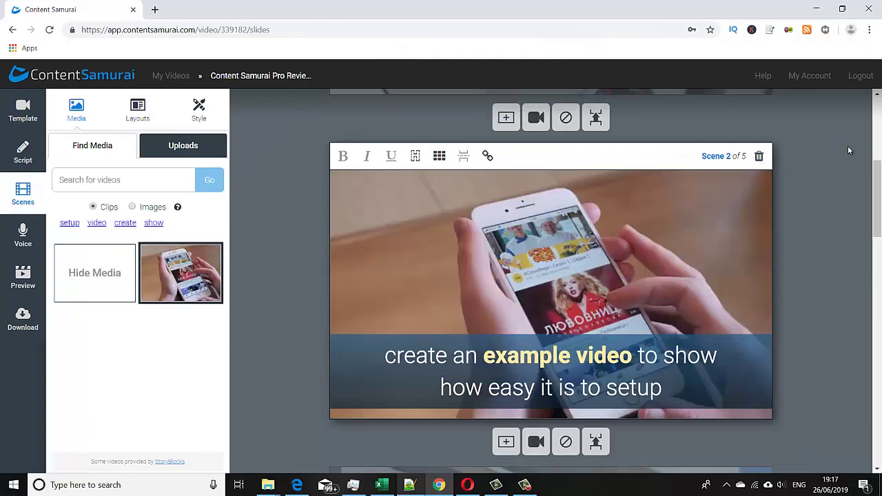
left_click_drag(876, 213, 879, 152)
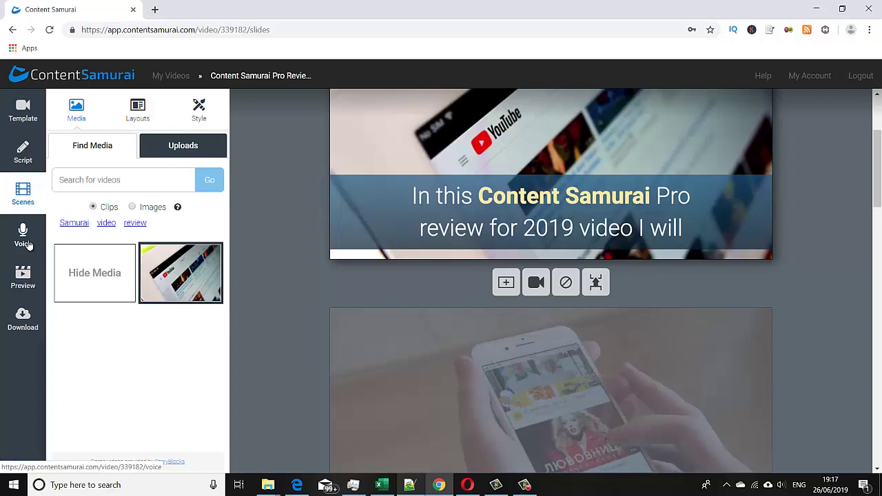
Step: Switch the voice track options to Auto-voice, with Harry as the default voice style
left_click(25, 245)
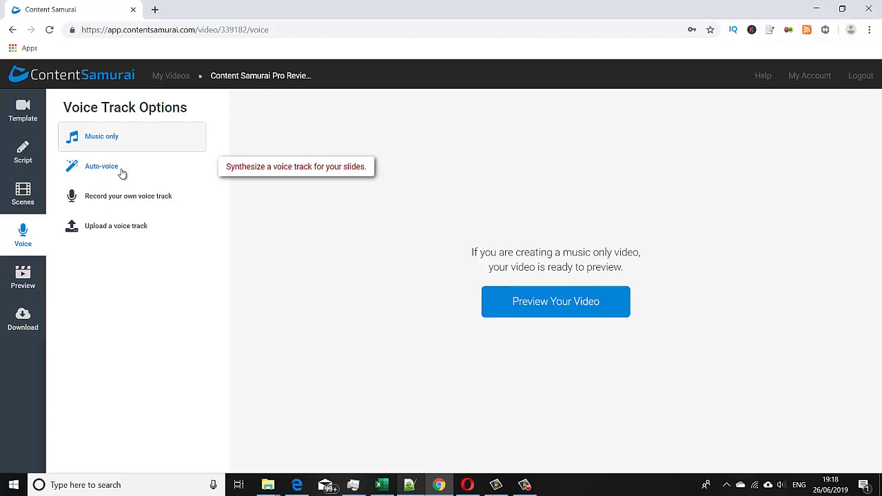
left_click(122, 172)
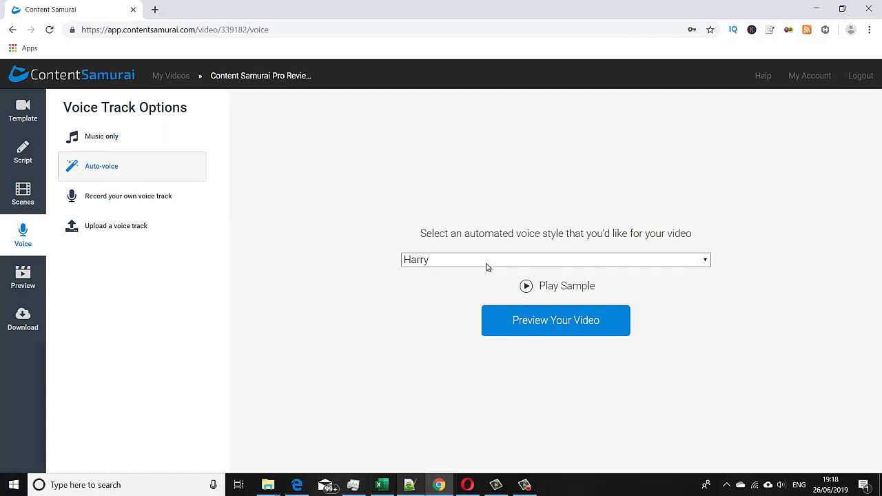
Step: Play a sample of the Harry voice, then select Olivia and sample it
left_click(529, 289)
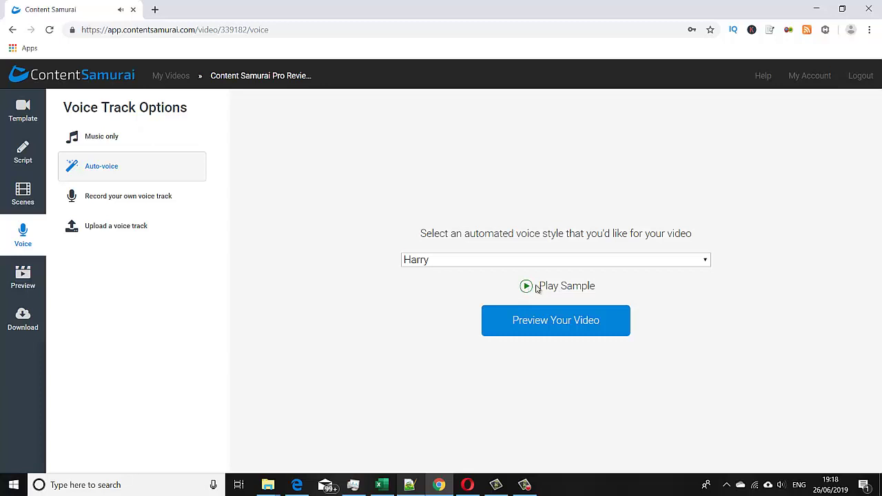
left_click(555, 264)
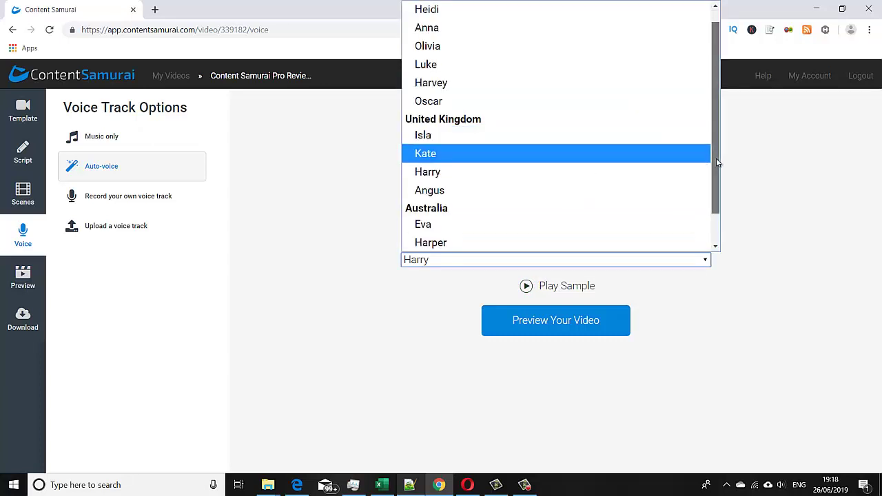
scroll(717, 162, "up", 1)
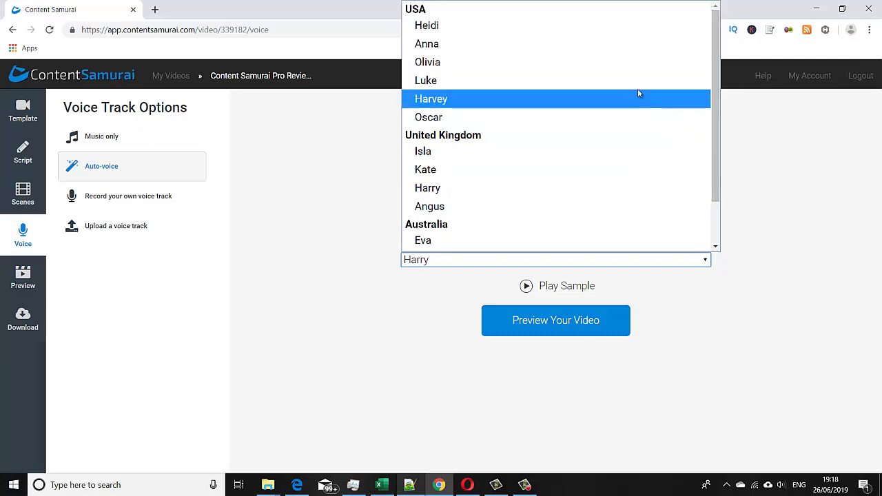
left_click(577, 62)
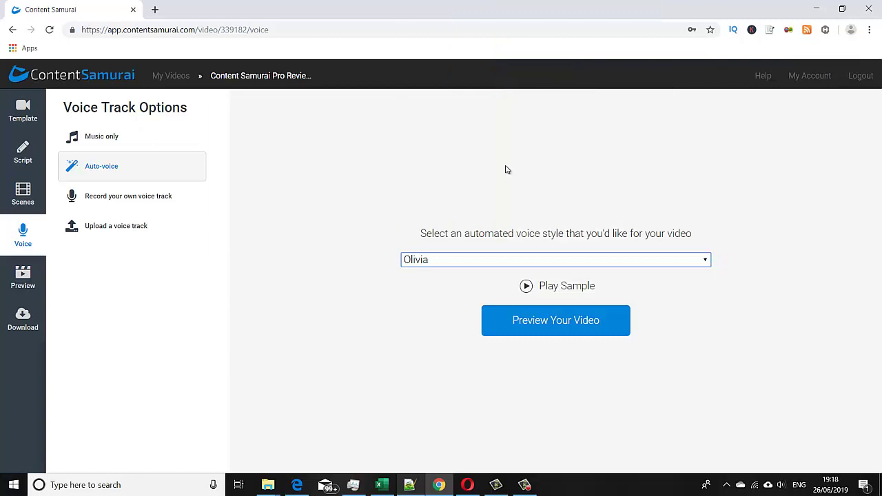
left_click(526, 290)
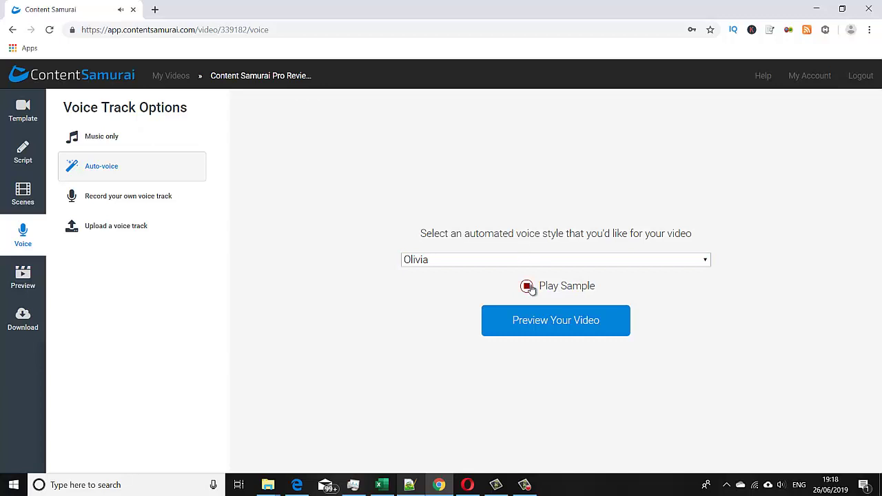
left_click(529, 288)
Step: Select Anna as the narration voice and play its sample
left_click(538, 268)
scroll(546, 247, "down", 1)
left_click(502, 33)
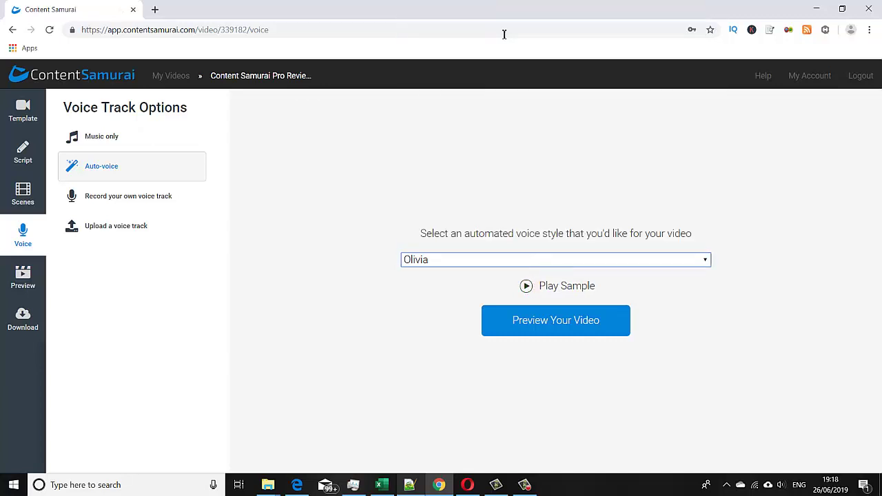
left_click(527, 286)
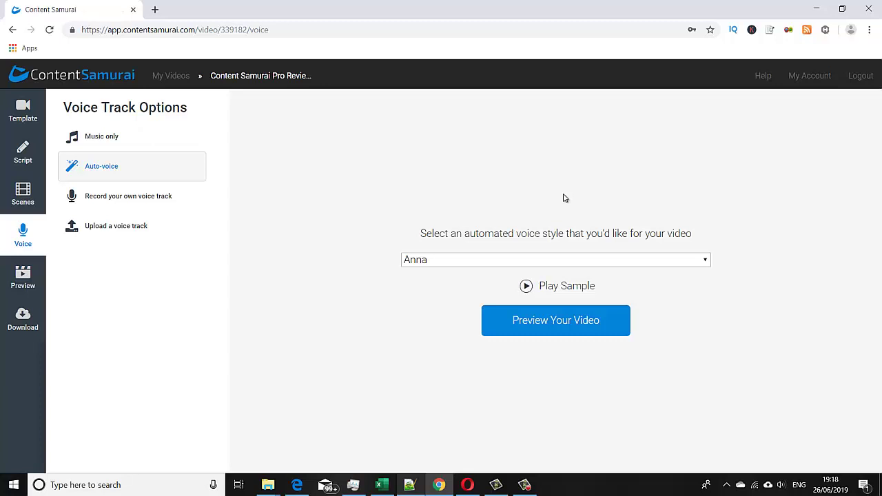
Step: Sample the Jack voice, then settle on the United Kingdom voice Harry
left_click(631, 264)
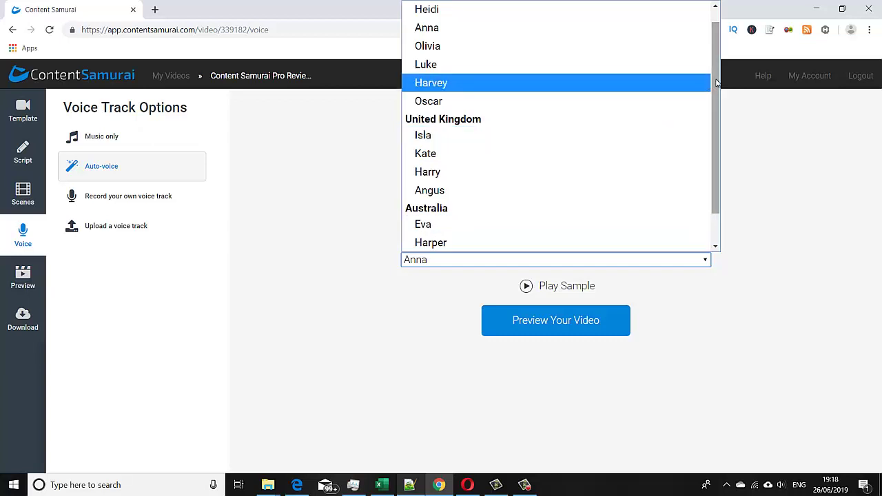
left_click_drag(717, 83, 720, 122)
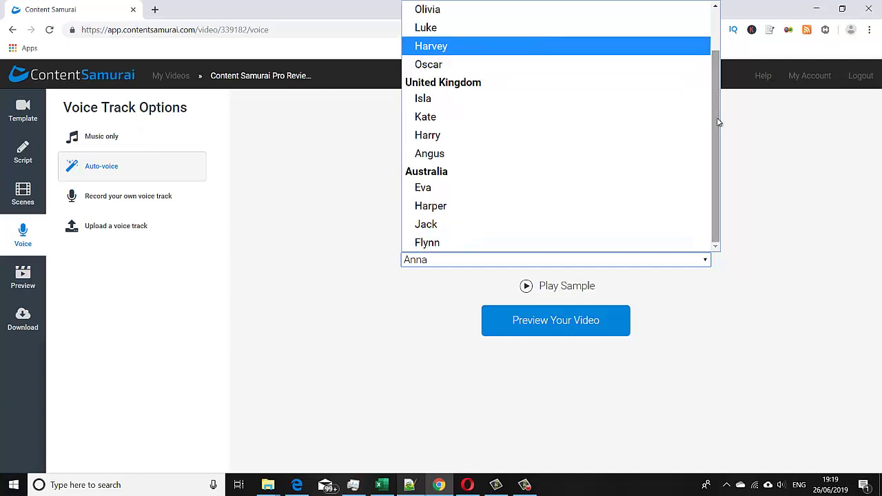
left_click(530, 224)
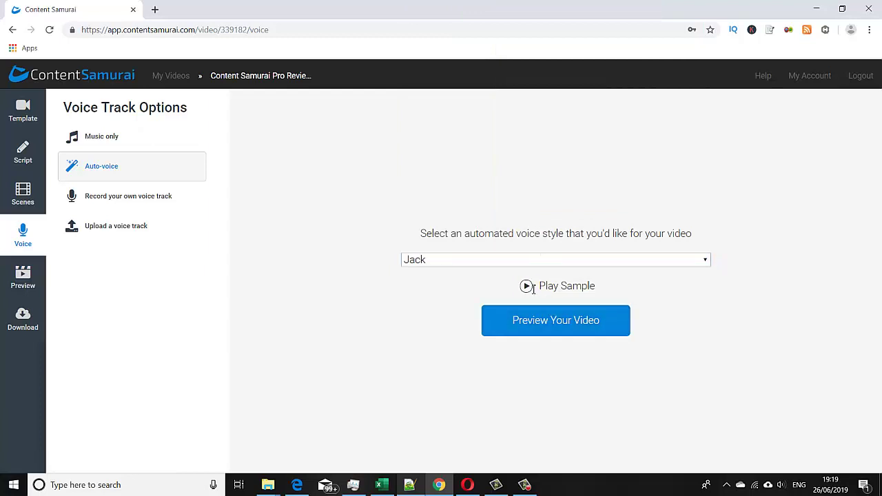
left_click(527, 288)
left_click(527, 286)
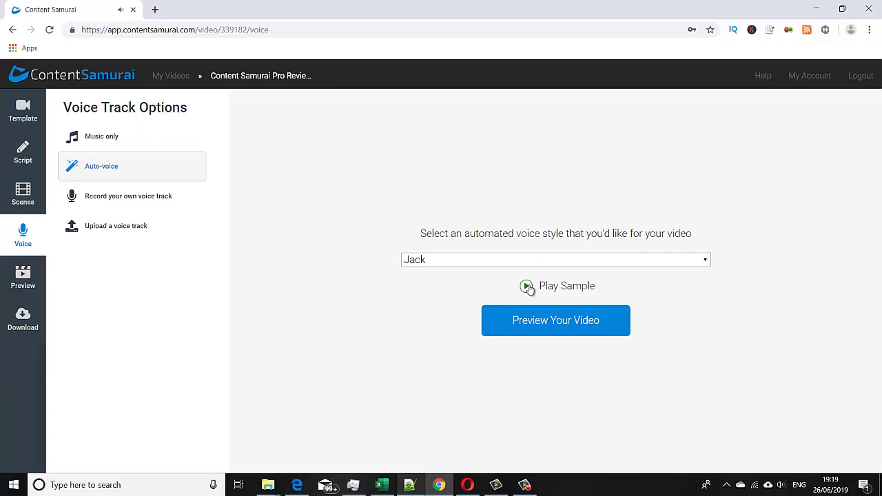
left_click(584, 265)
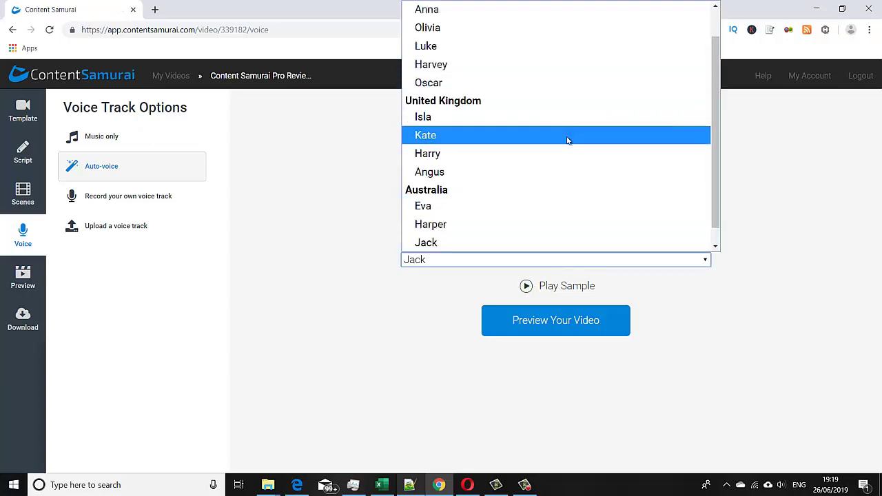
left_click(564, 154)
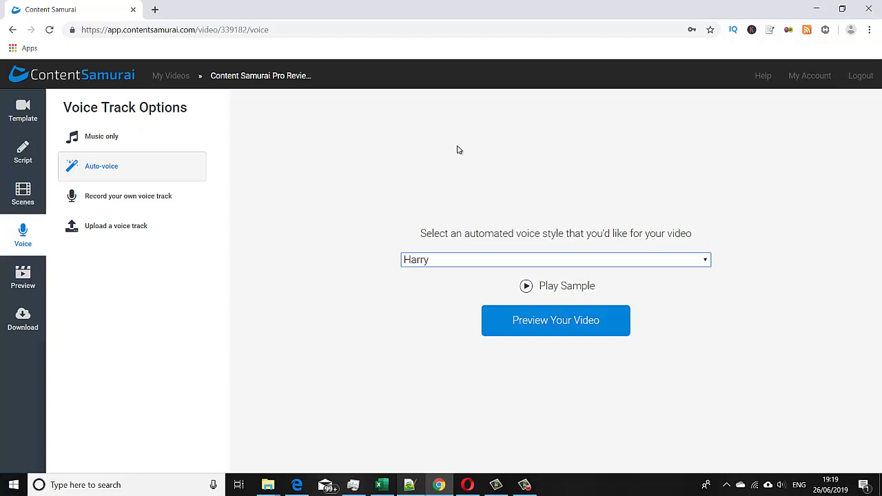
left_click(524, 261)
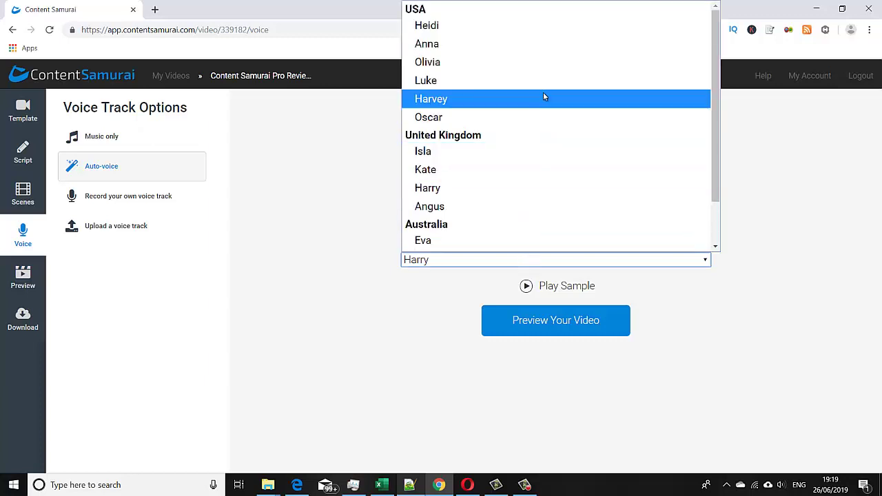
scroll(544, 97, "down", 1)
scroll(543, 97, "up", 1)
left_click(531, 191)
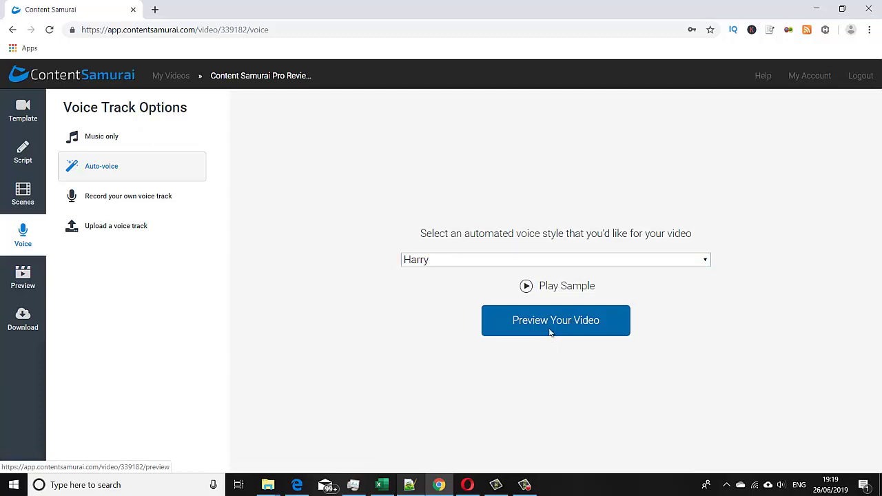
Step: Build and play the 0:23 video preview, then lower music volume from 20% to 17%
left_click(551, 333)
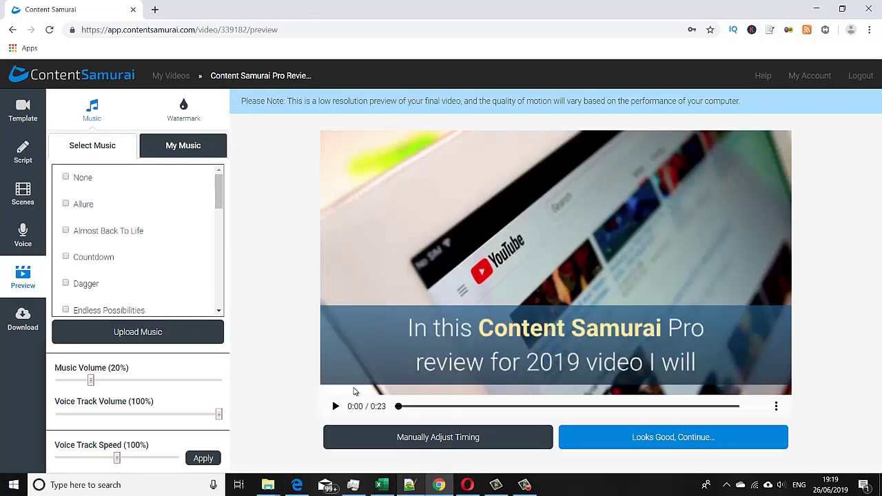
left_click(336, 406)
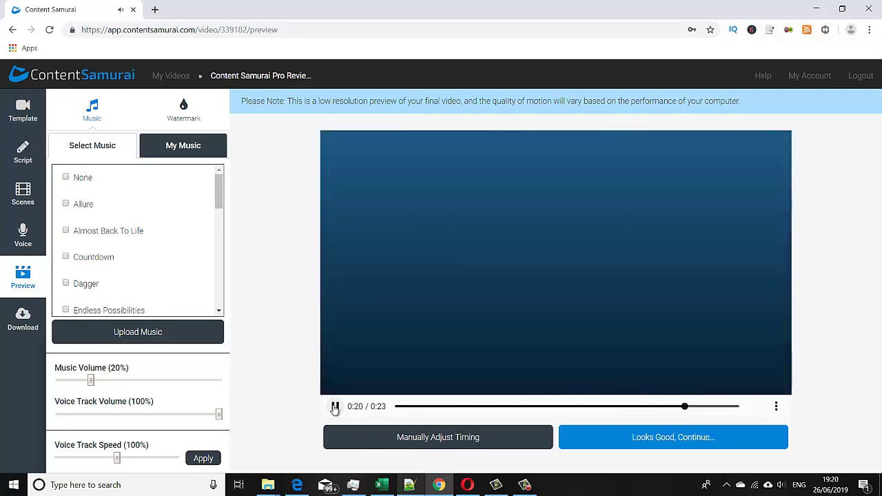
left_click(334, 407)
left_click_drag(93, 384, 87, 384)
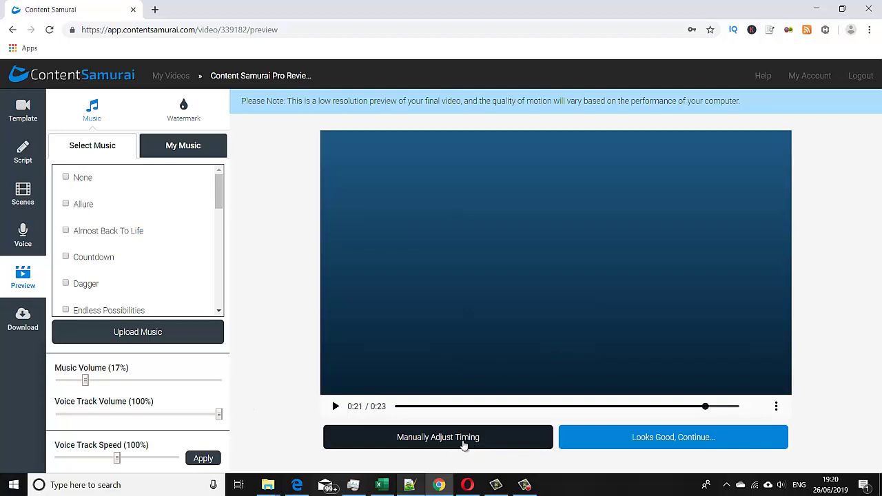
Step: Review the manual timing through to the video's end, then accept it with Looks Good, Continue
left_click(464, 444)
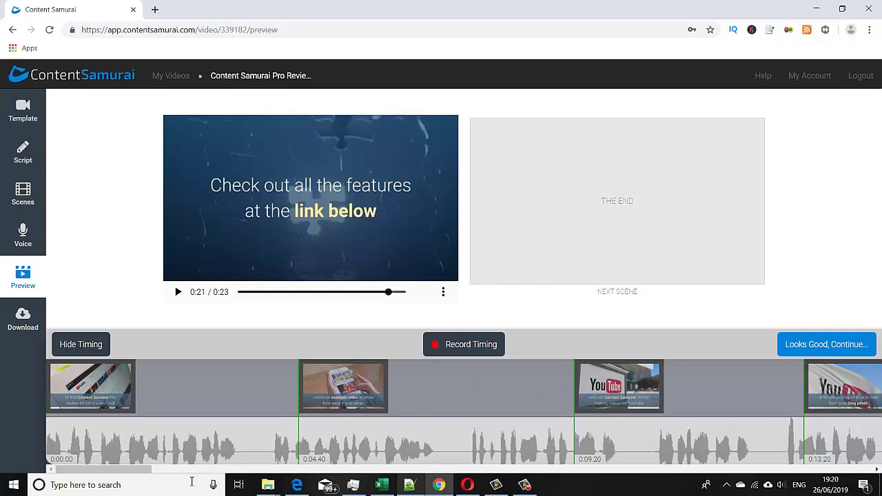
left_click_drag(152, 473, 231, 473)
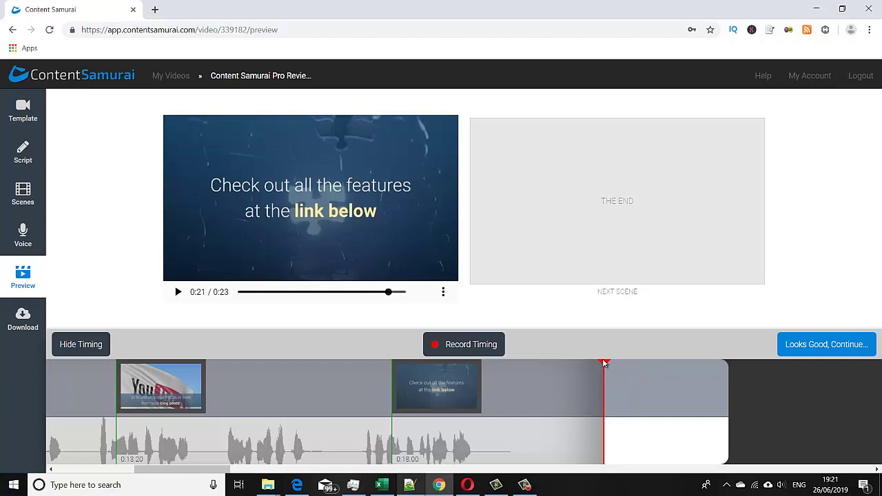
left_click(726, 373)
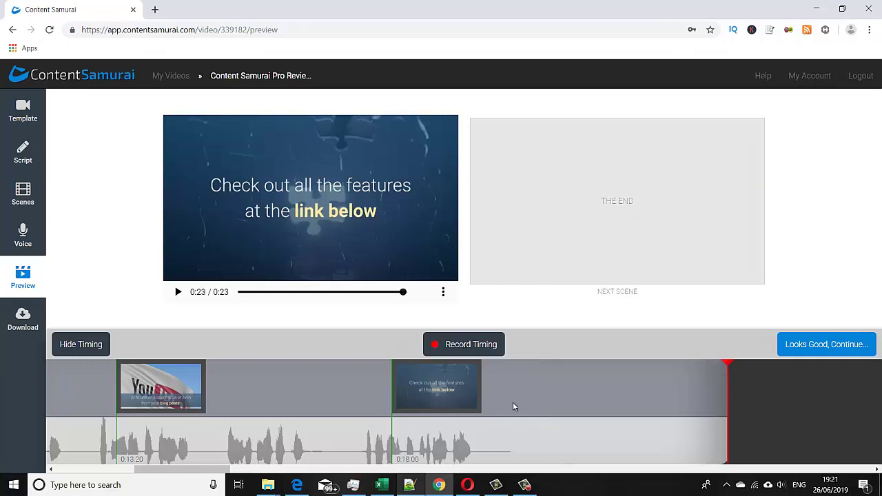
left_click(812, 354)
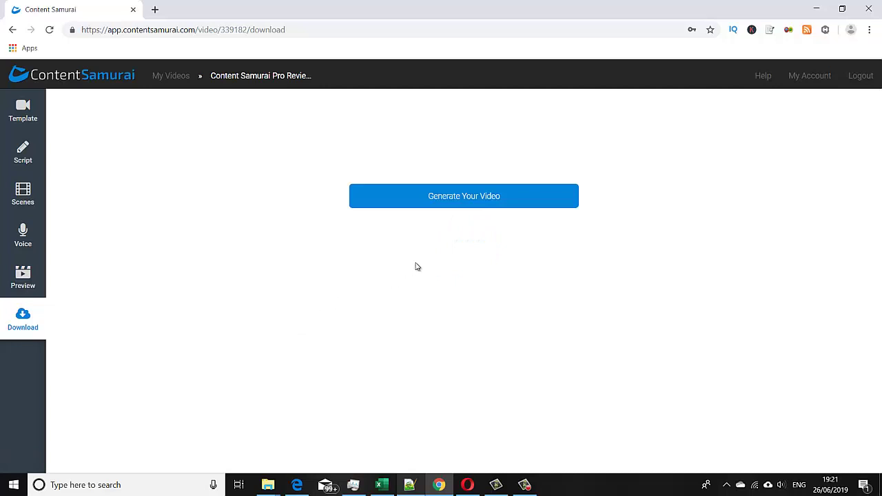
Step: Start generating the final video and let the progress bars advance
left_click(468, 205)
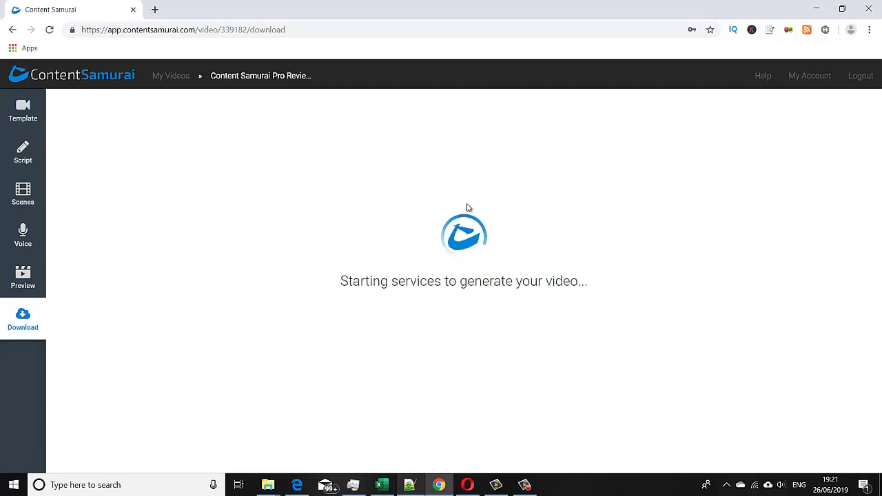